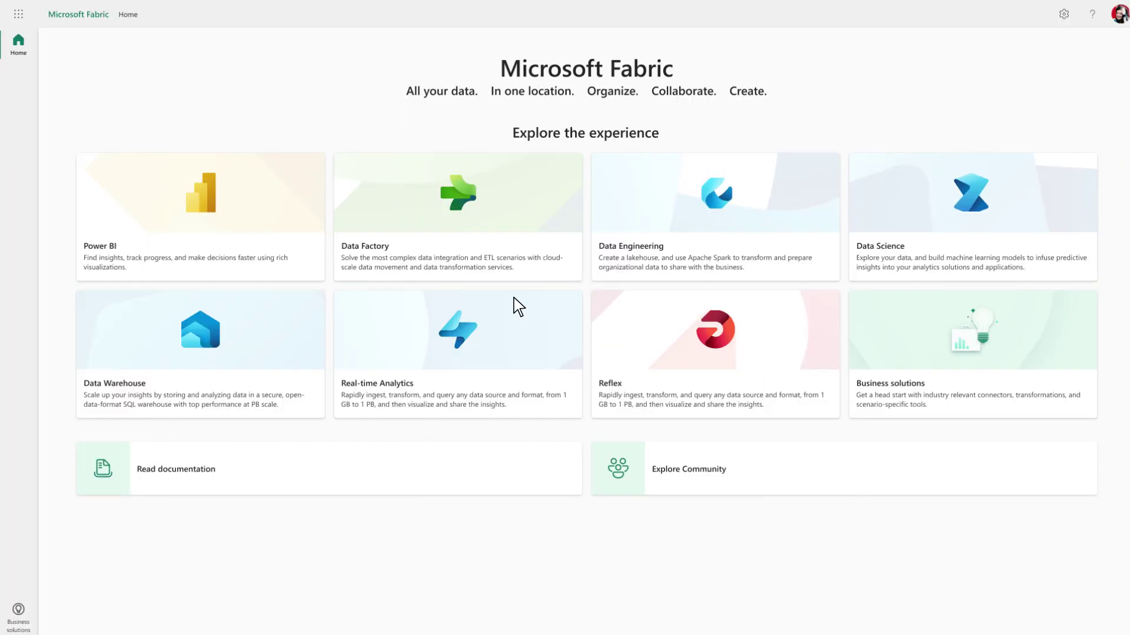
- Open Business solutions from the Fabric home page to reach the Contoso Healthcare workspace
{"action": "left_click", "coordinate": [930, 381]}
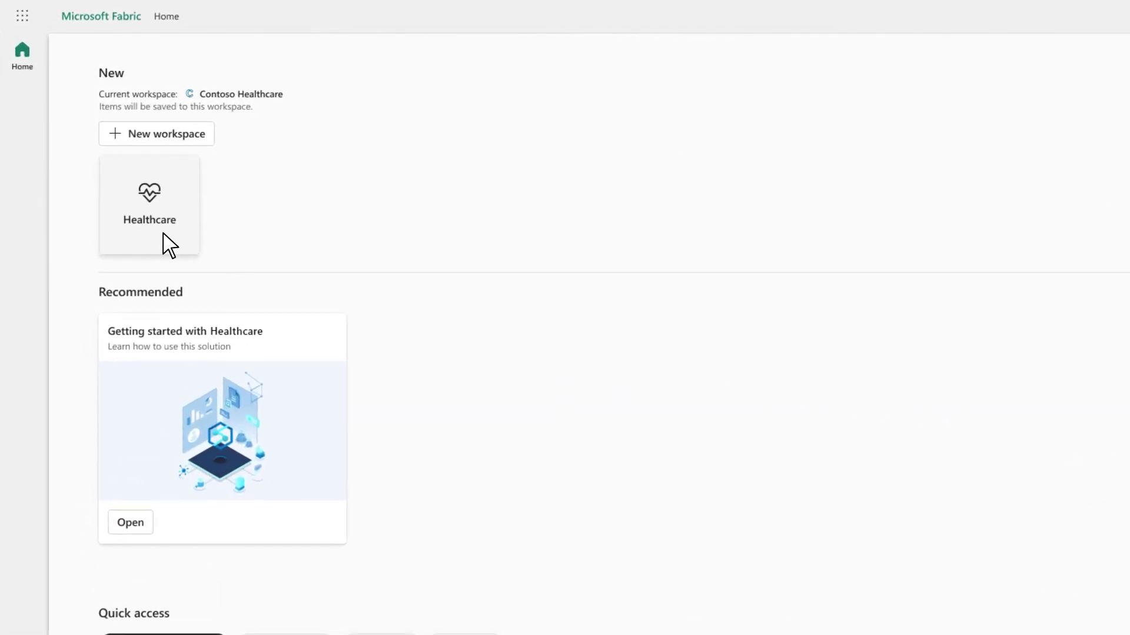
- Open Healthcare data solutions, view the FHIR data ingestion card, then return to the overview
{"action": "left_click", "coordinate": [168, 244]}
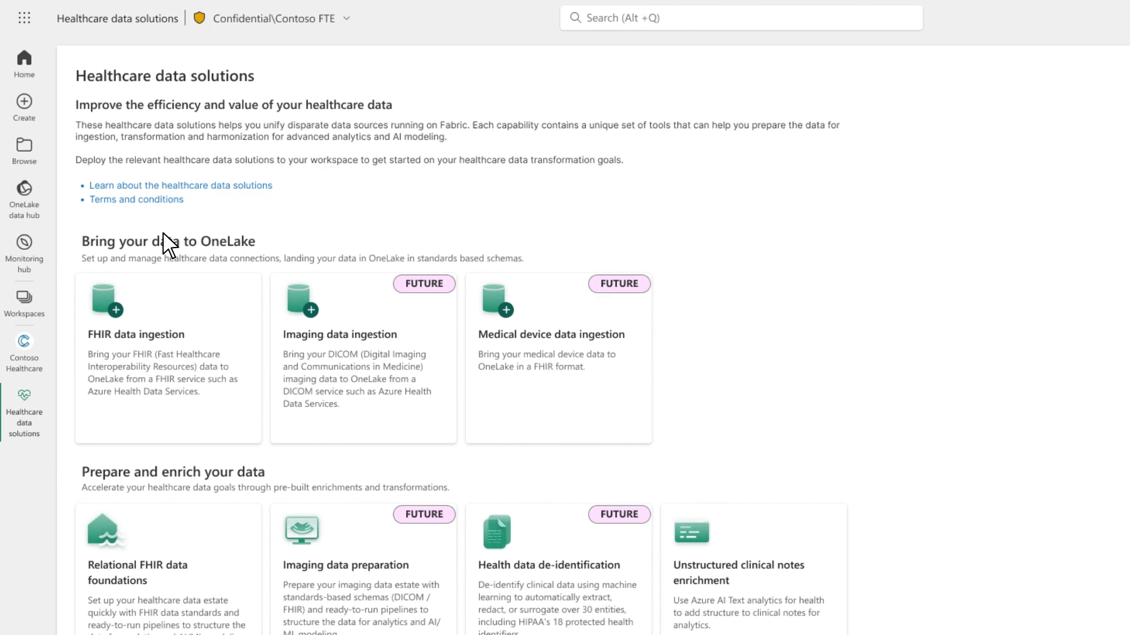
{"action": "left_click", "coordinate": [129, 367]}
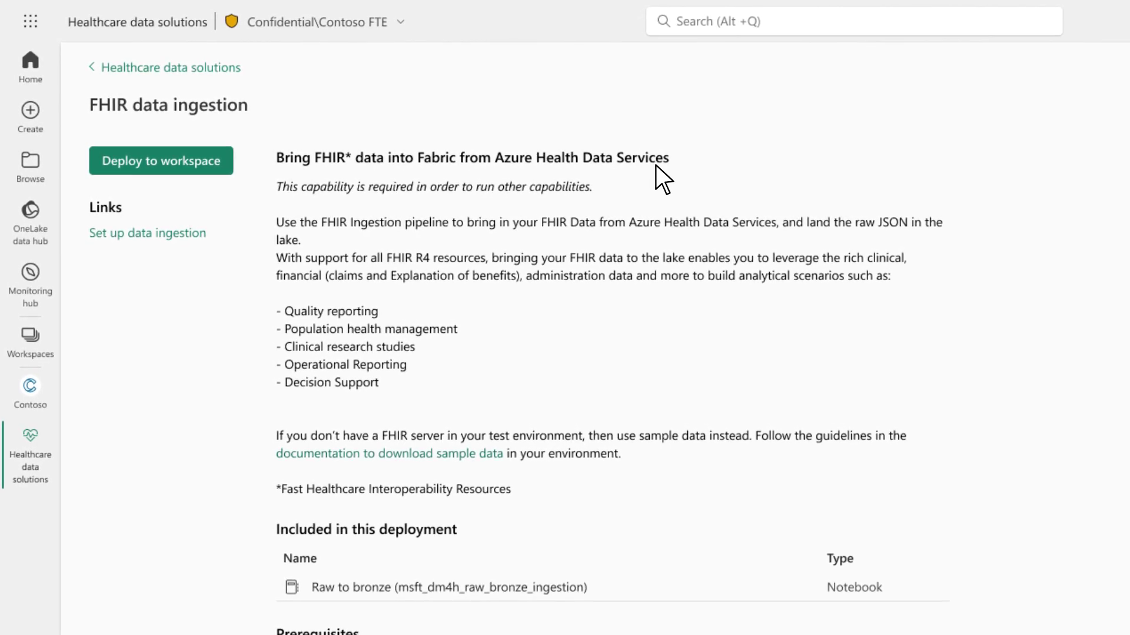
{"action": "left_click", "coordinate": [164, 70]}
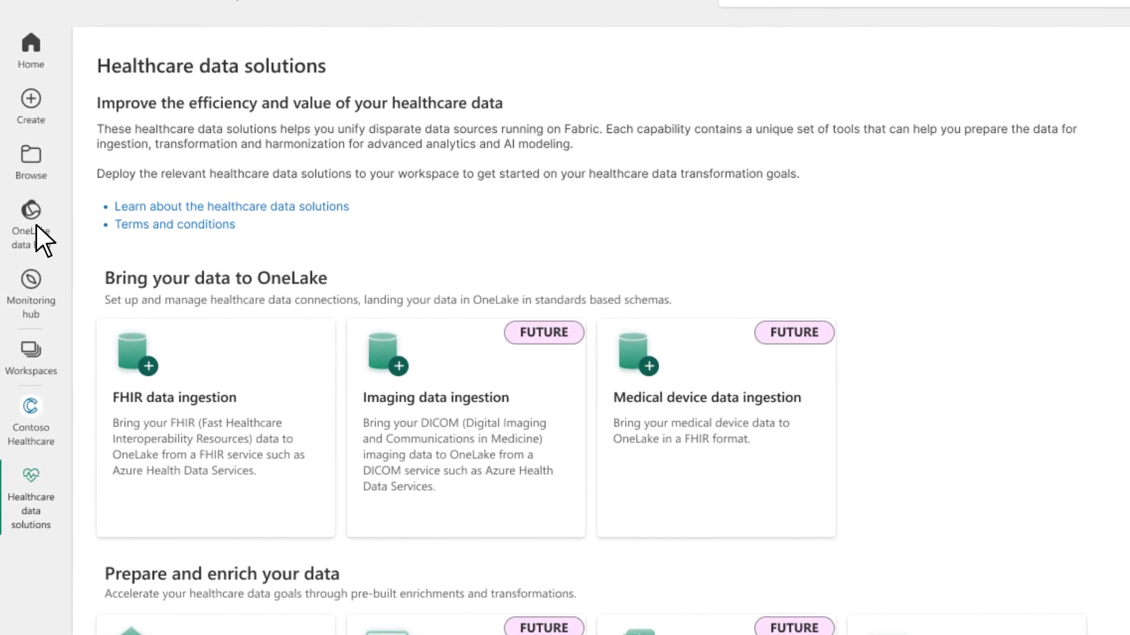
{"action": "left_click", "coordinate": [36, 224]}
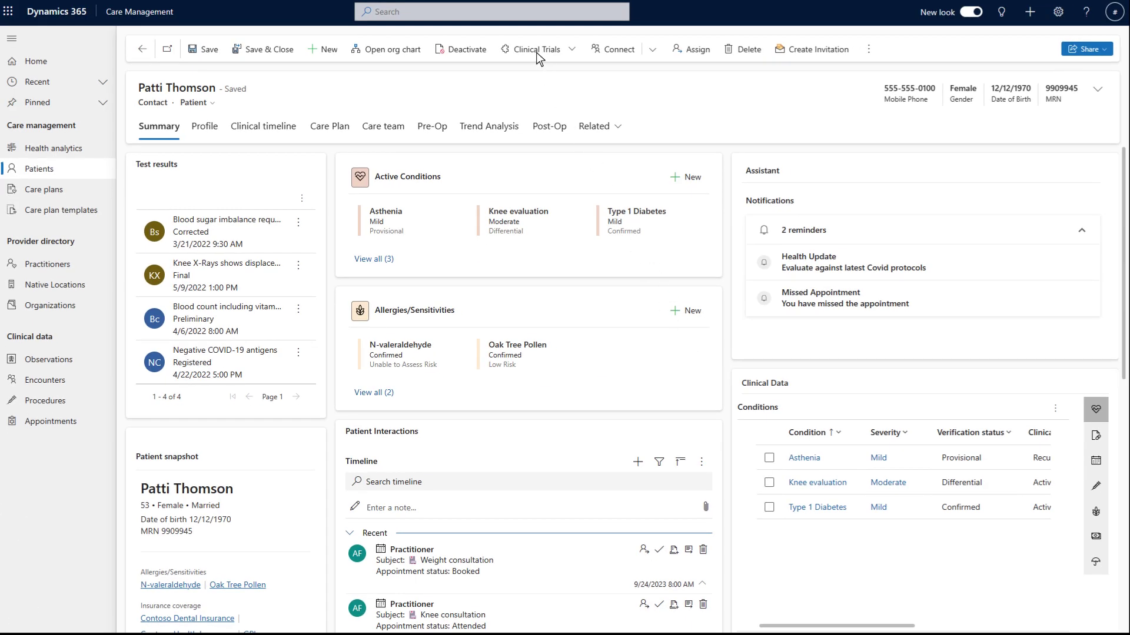
- Run the Clinical Trial Matcher on the Dynamics 365 patient record
{"action": "left_click", "coordinate": [537, 49]}
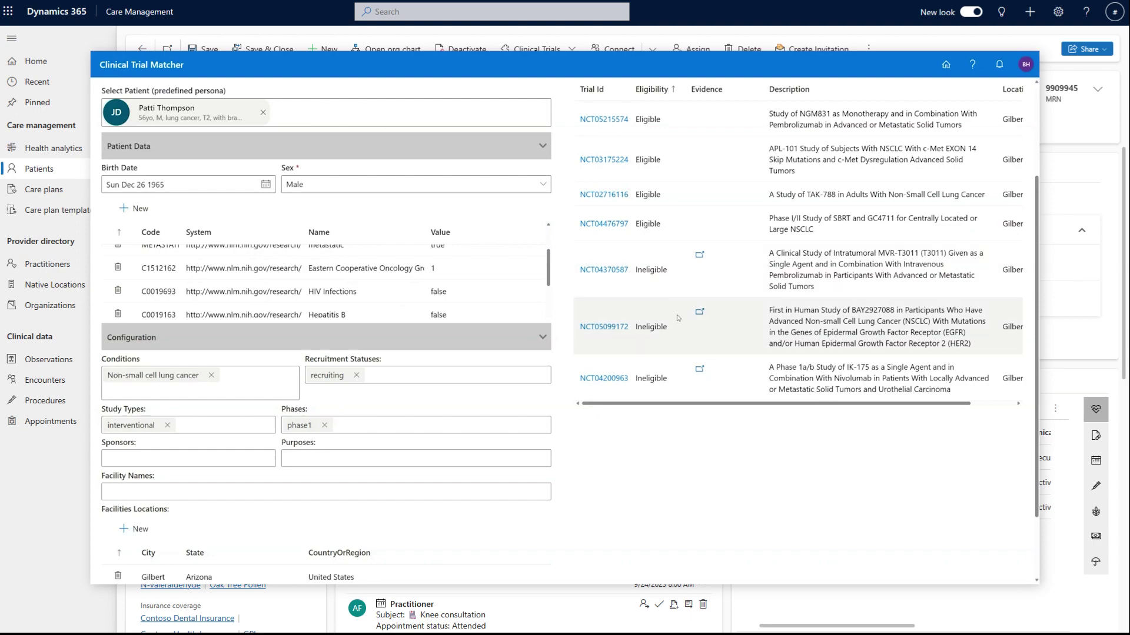
- Show the ineligibility evidence for trial NCT05099172: a metastatic brain neoplasm exclusion
{"action": "left_click", "coordinate": [700, 314]}
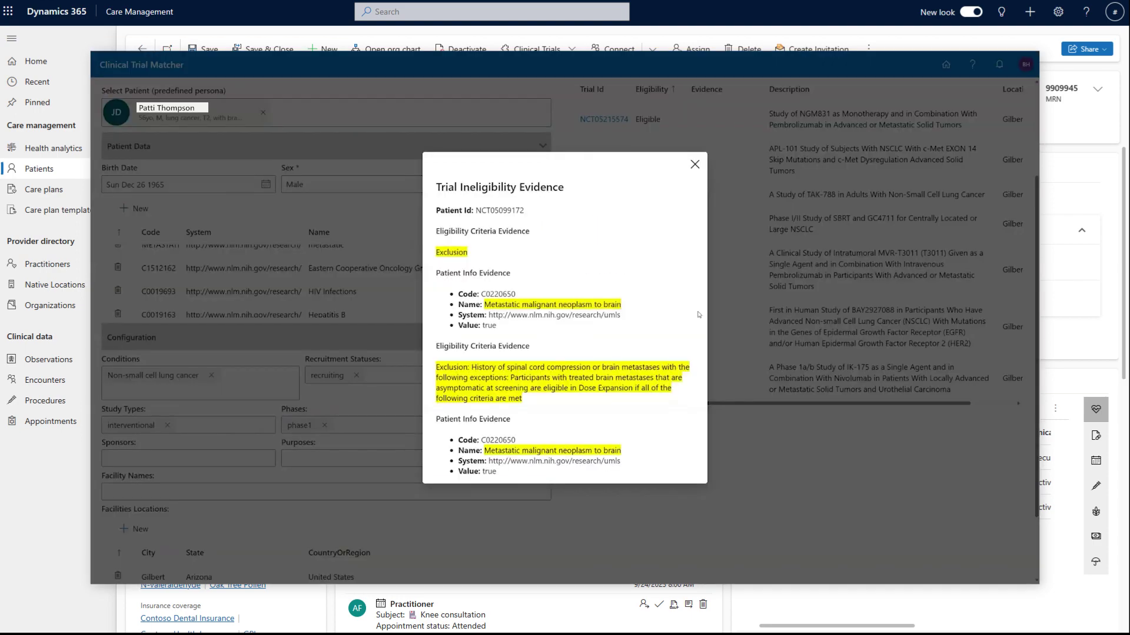